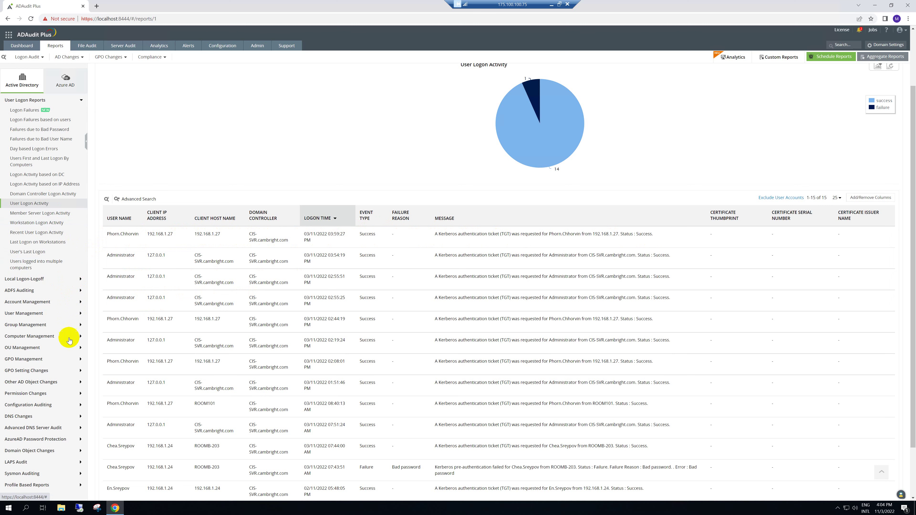
# - Look through the User Logon Activity entries and open the Recently Created GPOs report under GPO Management
pyautogui.scroll(-2, 36, 357)
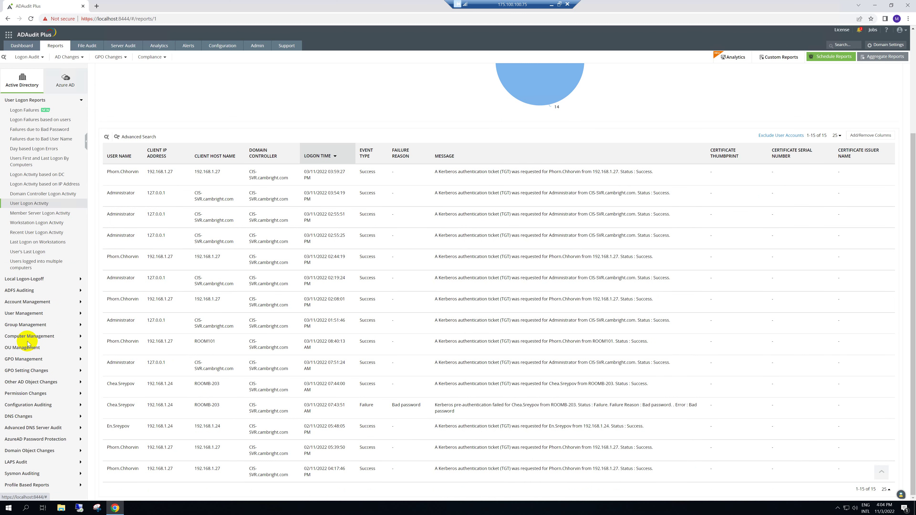
pyautogui.click(27, 352)
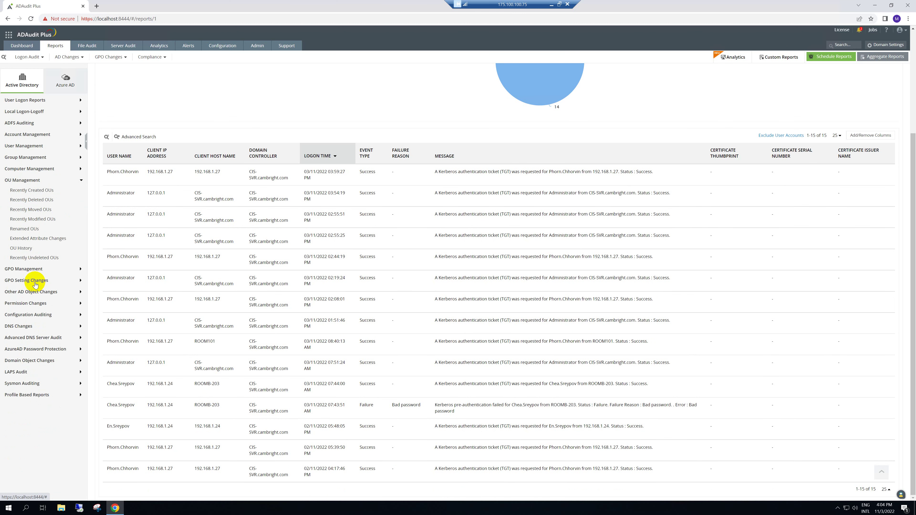
pyautogui.click(23, 270)
pyautogui.click(36, 201)
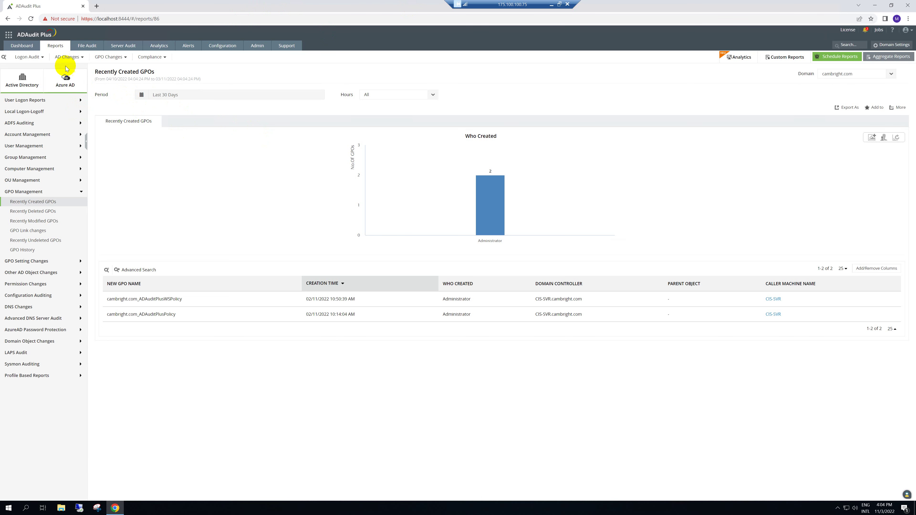
# - View the Synology NAS configuration in File Audit, open its Add File Servers wizard and quit without adding a server
pyautogui.click(90, 46)
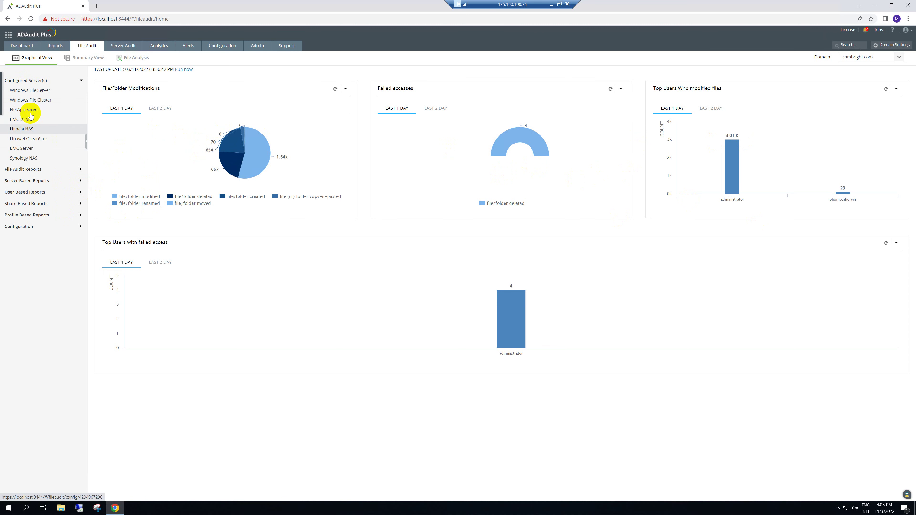
pyautogui.click(20, 159)
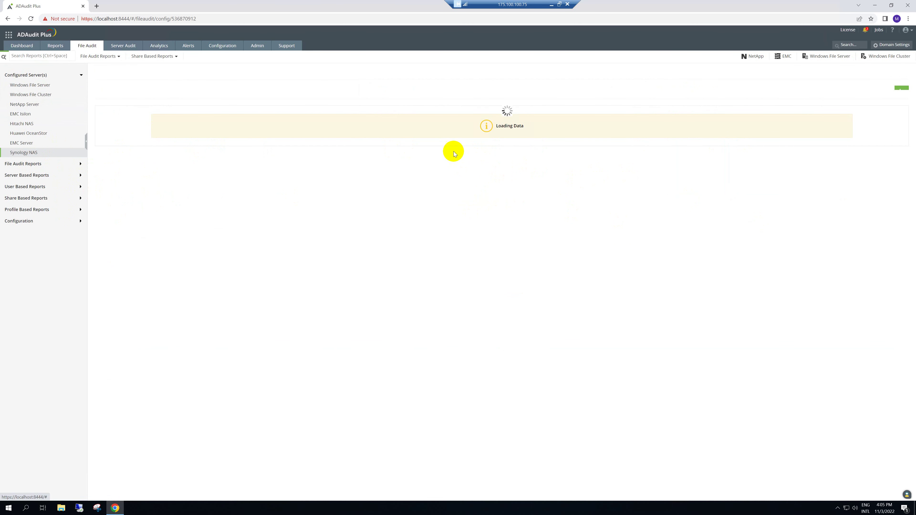
pyautogui.click(892, 90)
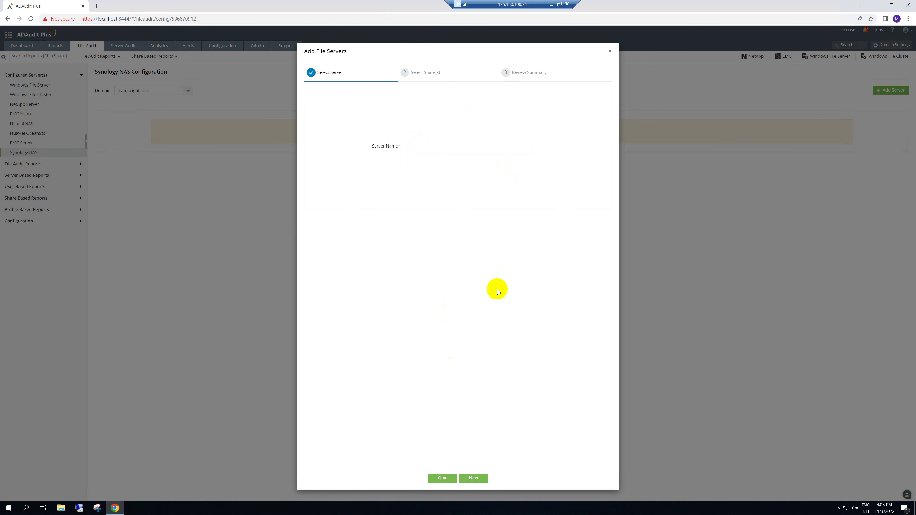
pyautogui.click(445, 479)
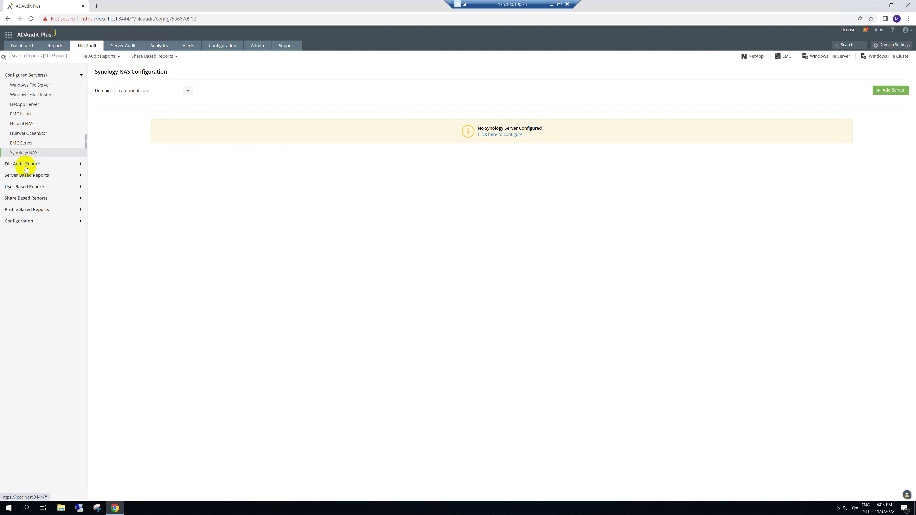
# - Open the Files Copy-N-Pasted report under File Audit Reports and examine its listed file activities
pyautogui.click(33, 165)
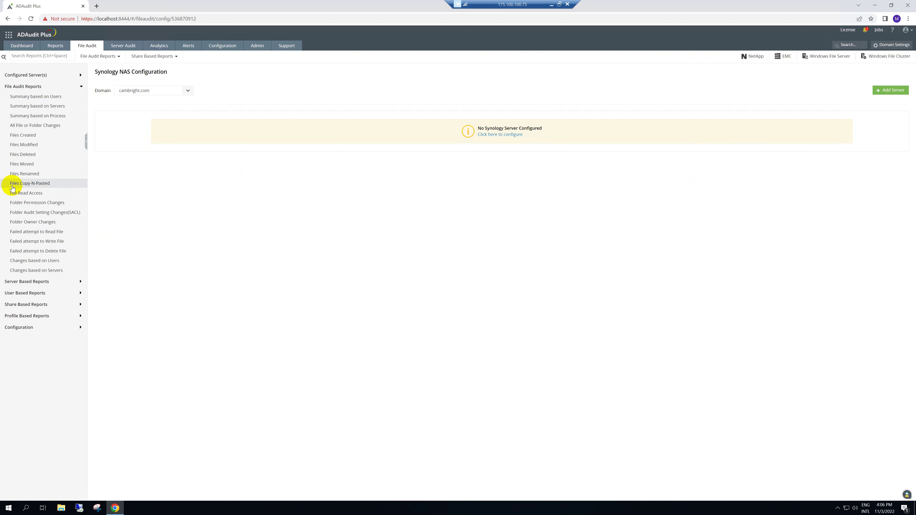
pyautogui.click(39, 184)
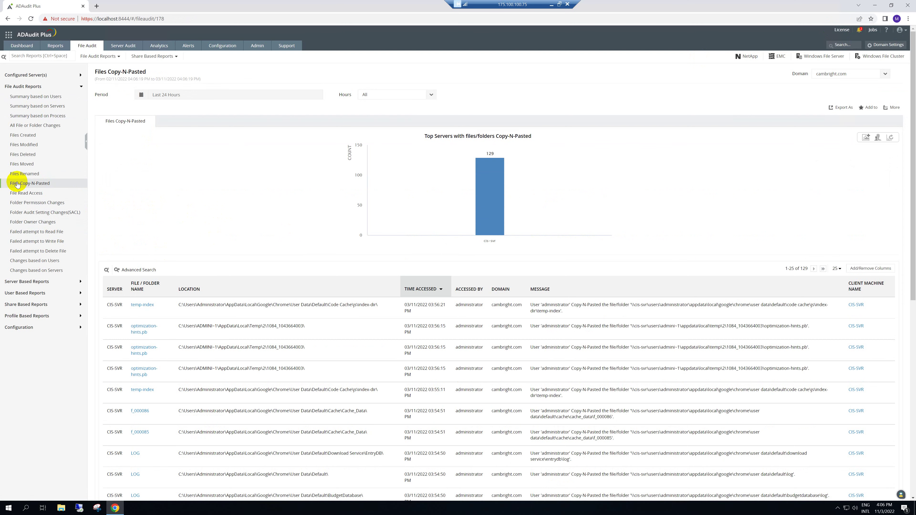
pyautogui.scroll(-2, 280, 378)
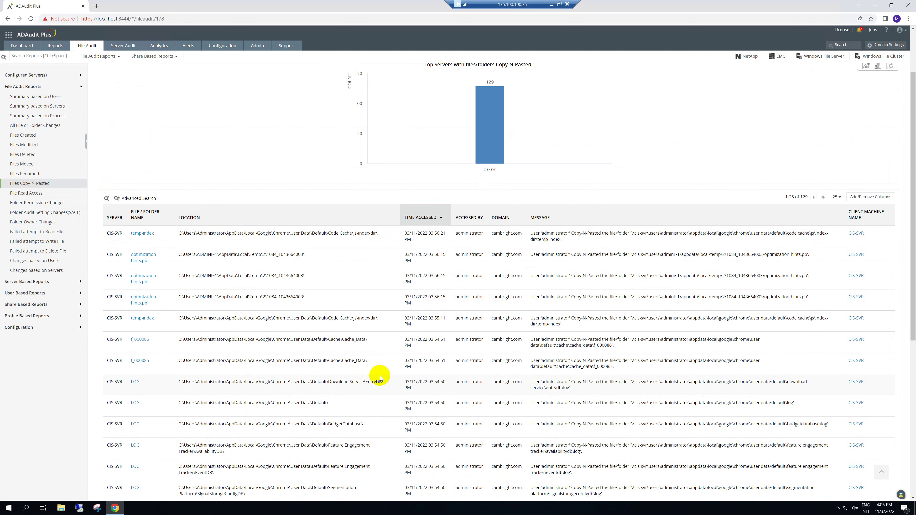
pyautogui.scroll(-3, 259, 382)
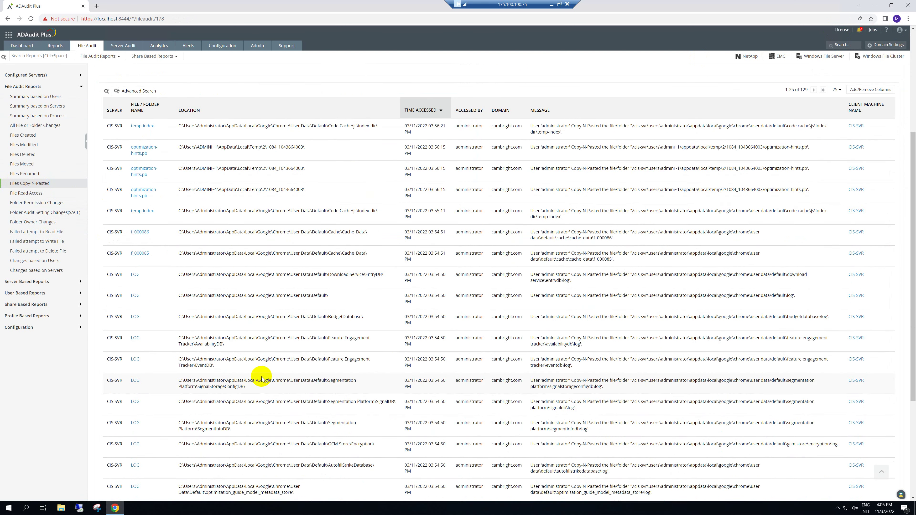
pyautogui.scroll(-5, 262, 379)
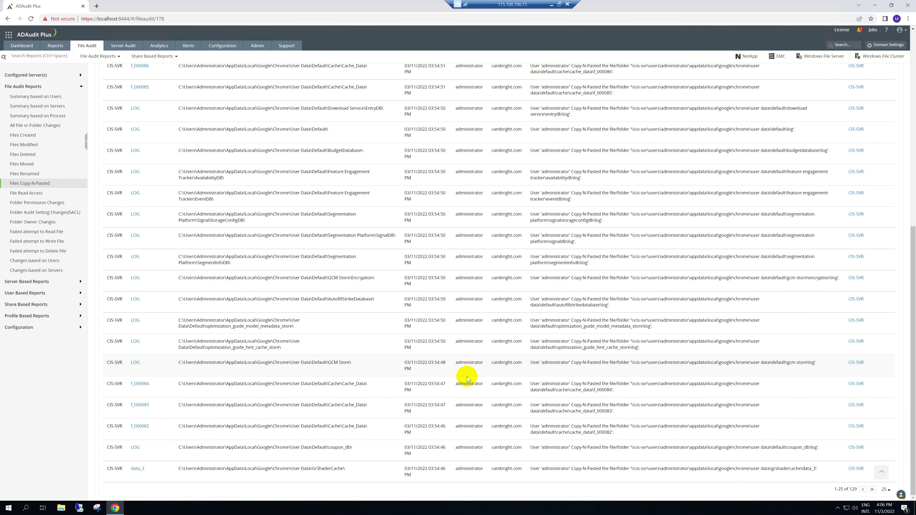
pyautogui.scroll(10, 468, 378)
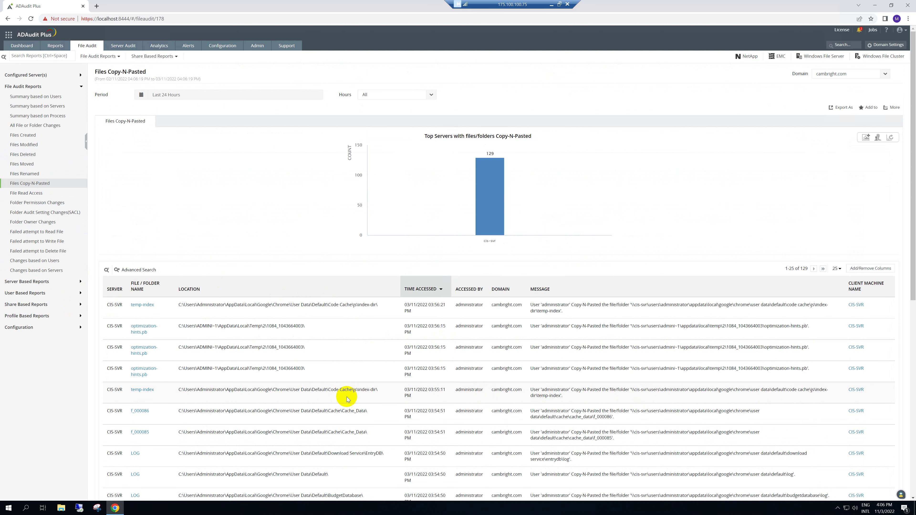
pyautogui.scroll(-4, 349, 390)
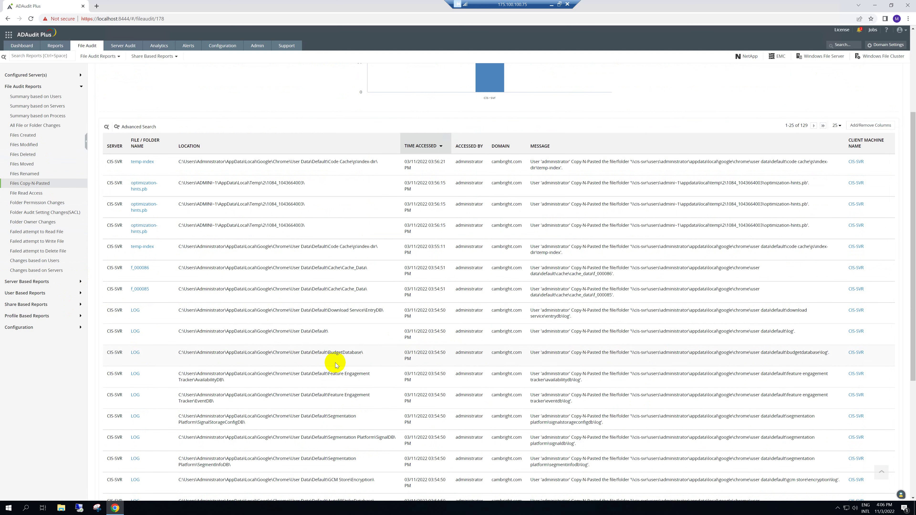
pyautogui.scroll(4, 213, 310)
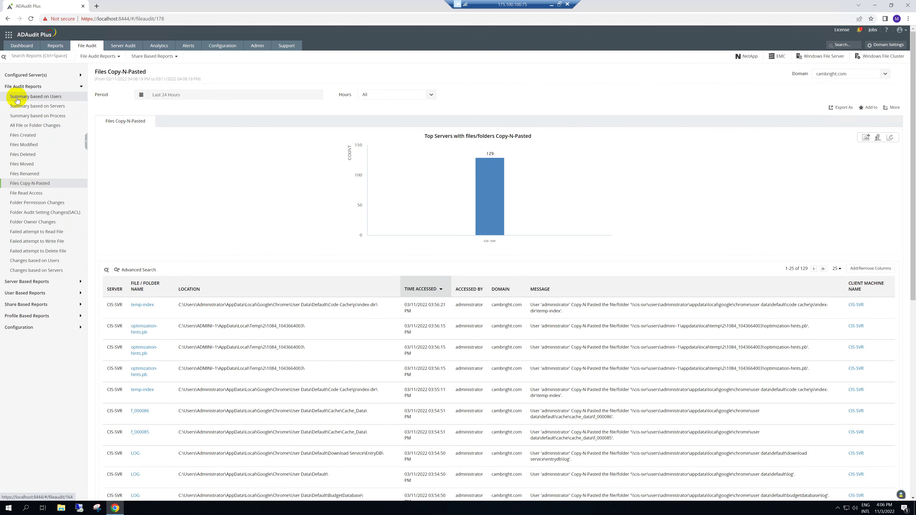
# - Open the Summary based on Users report, check the Custom Range option and set the period to Yesterday
pyautogui.click(46, 98)
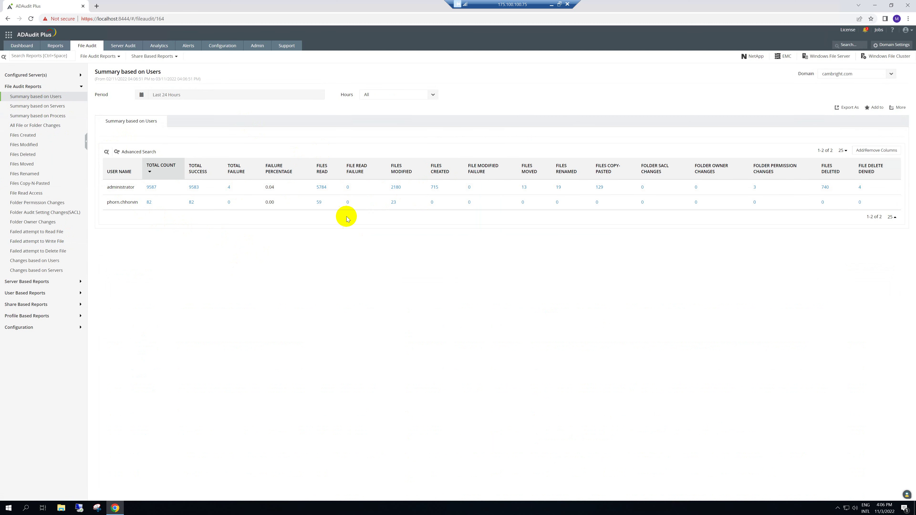
pyautogui.click(221, 96)
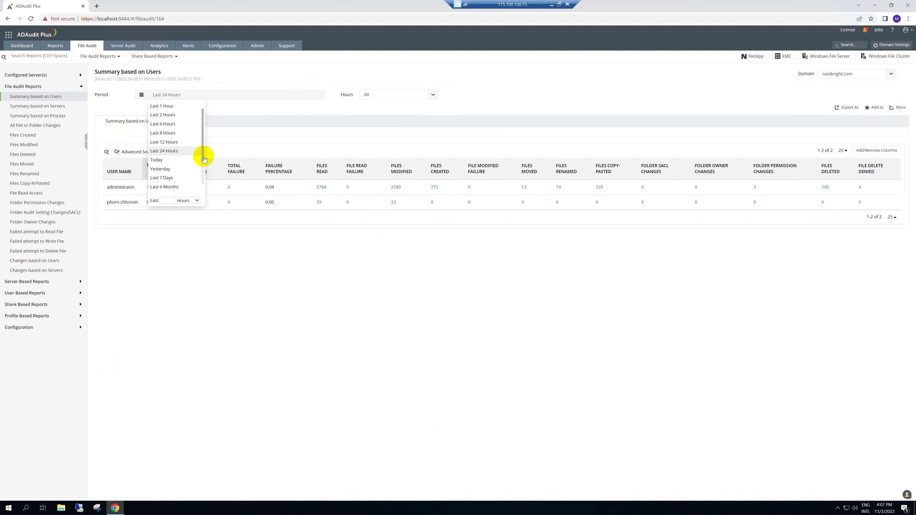
pyautogui.scroll(-2, 201, 160)
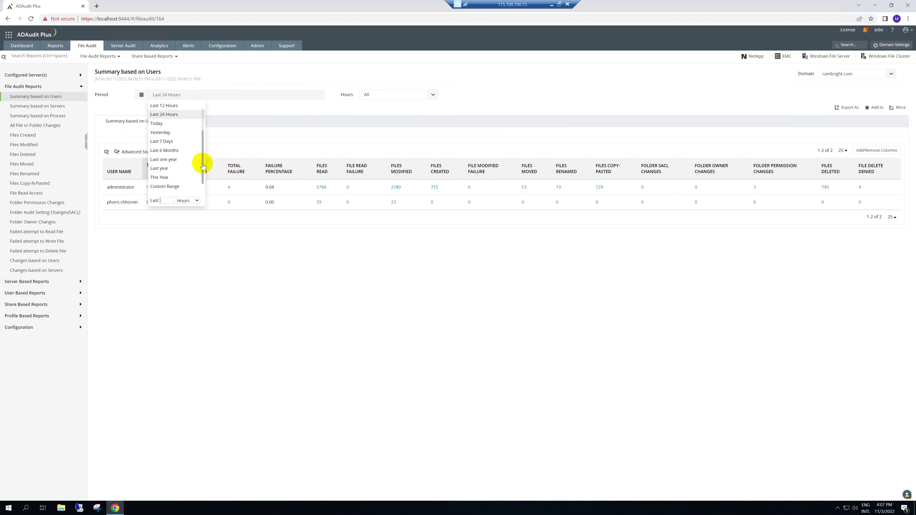
pyautogui.click(165, 186)
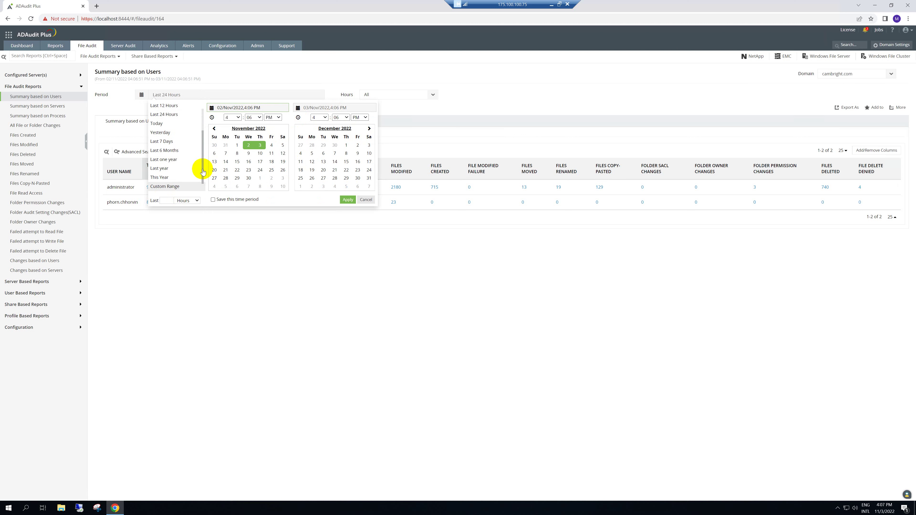
pyautogui.moveTo(202, 168); pyautogui.dragTo(204, 145)
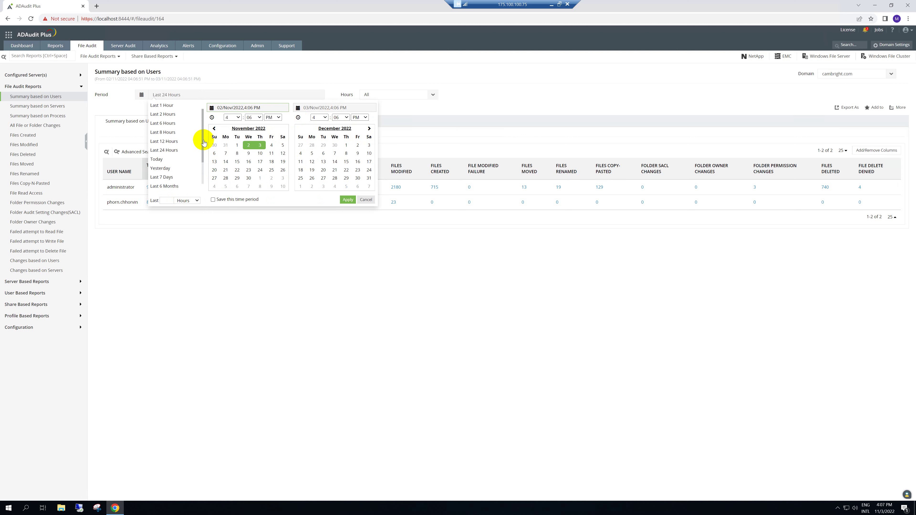
pyautogui.click(164, 168)
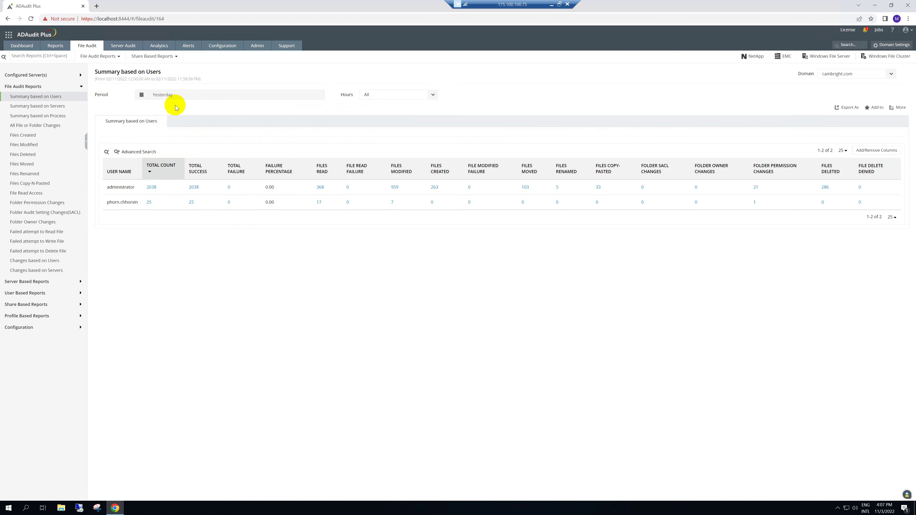
# - Set the summary period to Last 7 Days and inspect the second listed user's copy-pasted file activities and files list in the drill-down report
pyautogui.click(288, 96)
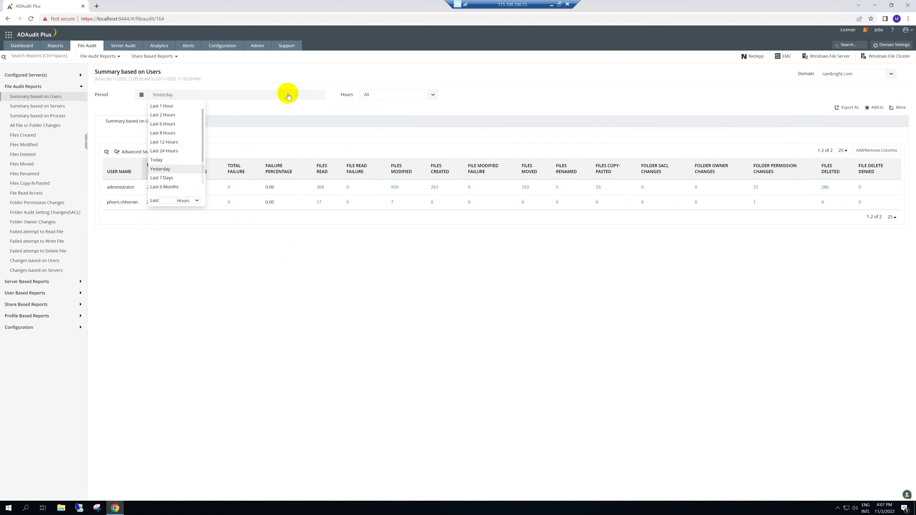
pyautogui.click(161, 177)
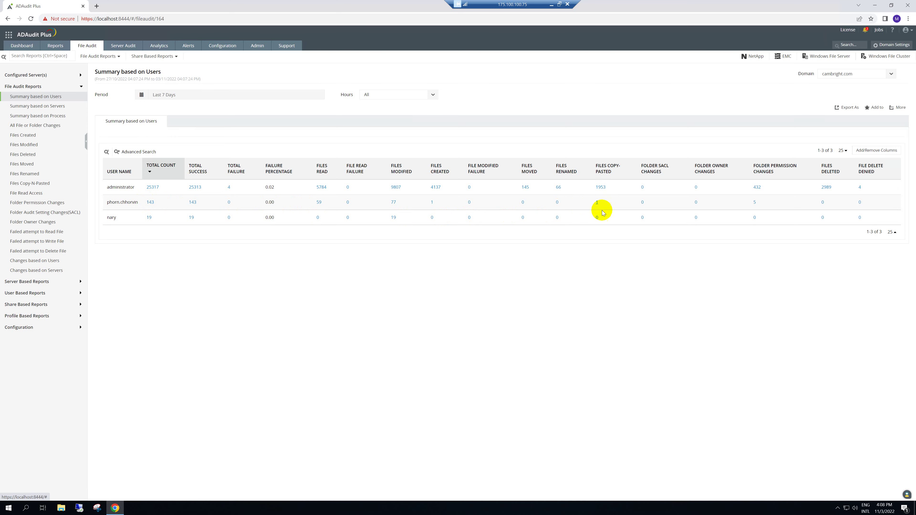
pyautogui.click(598, 204)
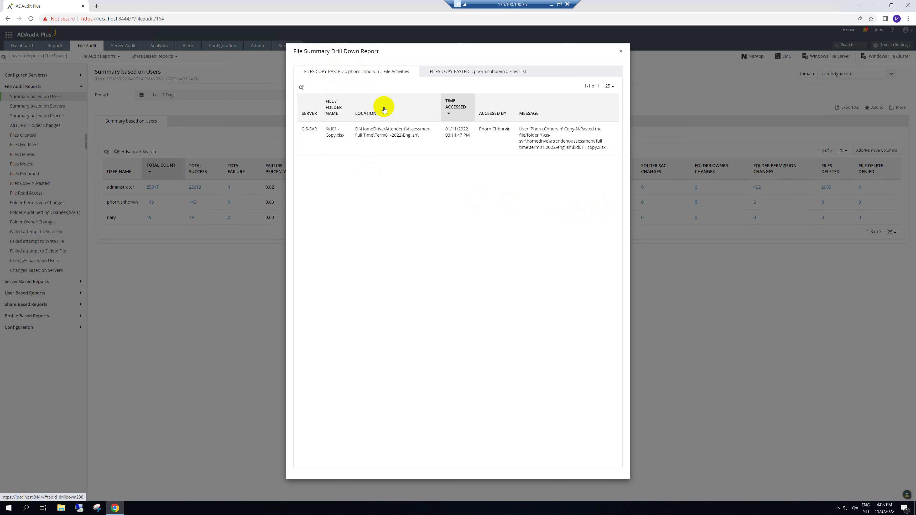
pyautogui.click(462, 70)
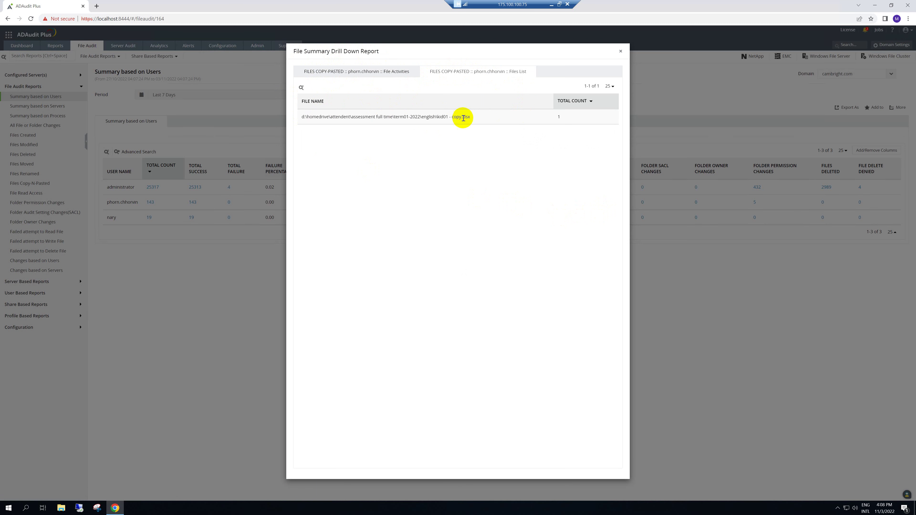
pyautogui.click(350, 71)
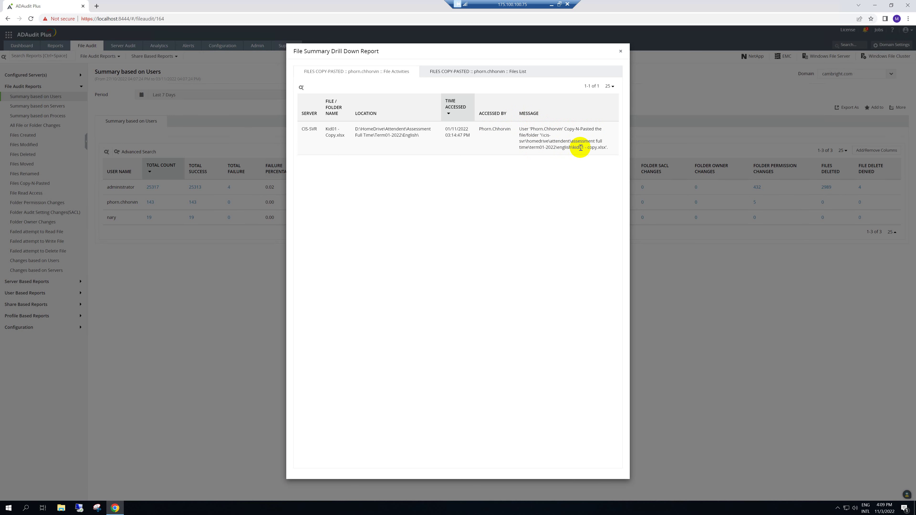
pyautogui.moveTo(602, 147); pyautogui.dragTo(576, 147)
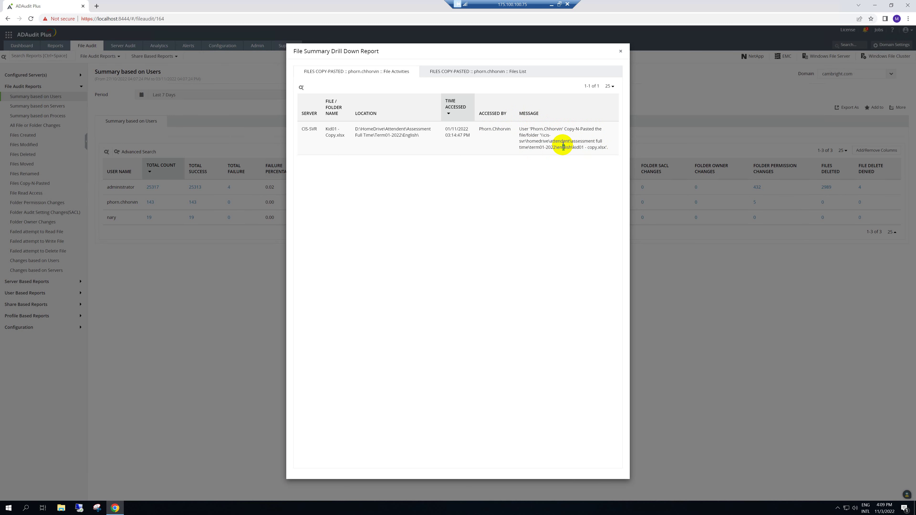
pyautogui.click(621, 52)
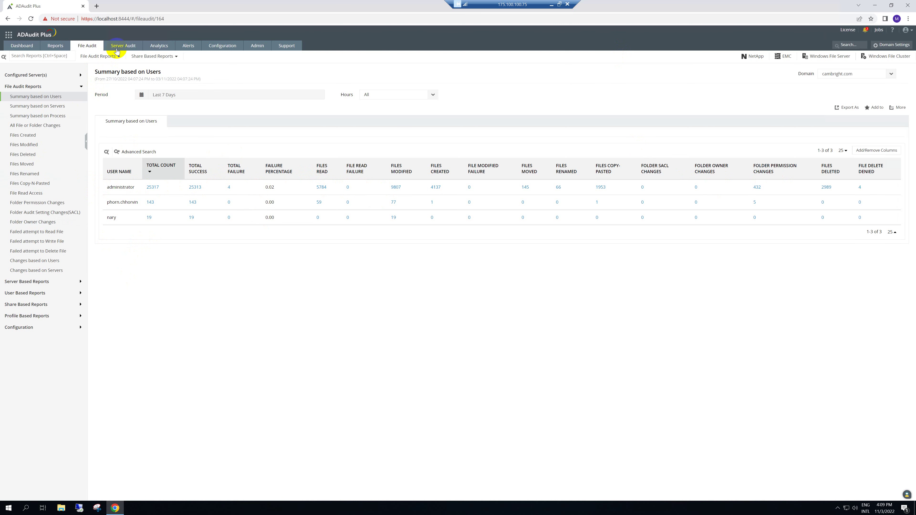
# - Collapse GPO Management in Reports and open Server Audit to view All File or Folder Changes under File Integrity Monitoring
pyautogui.click(49, 45)
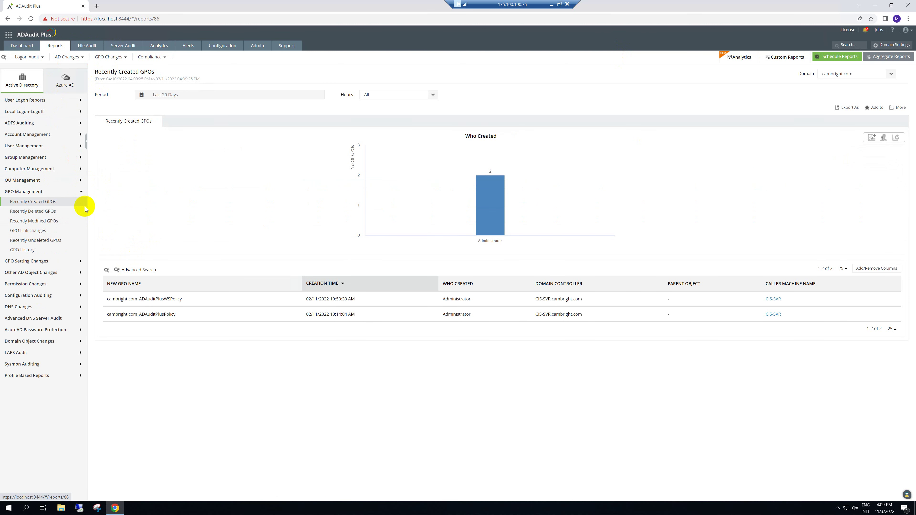
pyautogui.click(81, 193)
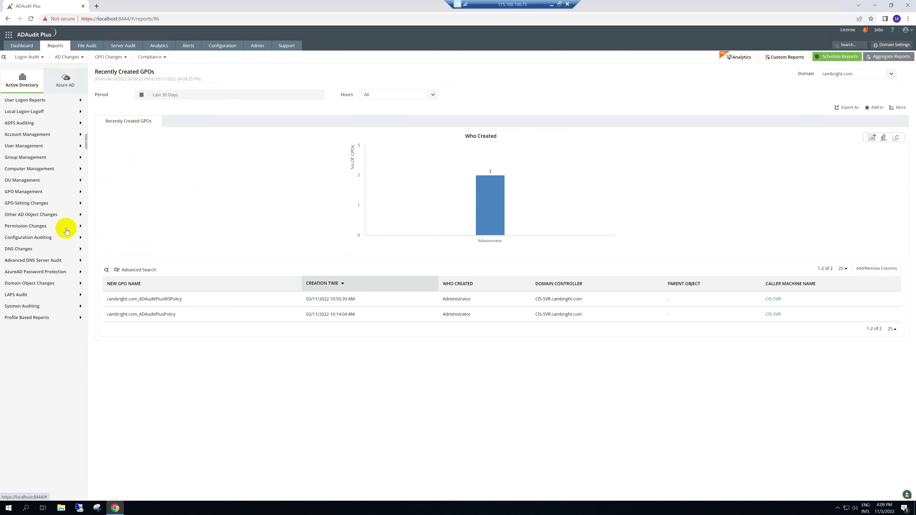
pyautogui.click(110, 46)
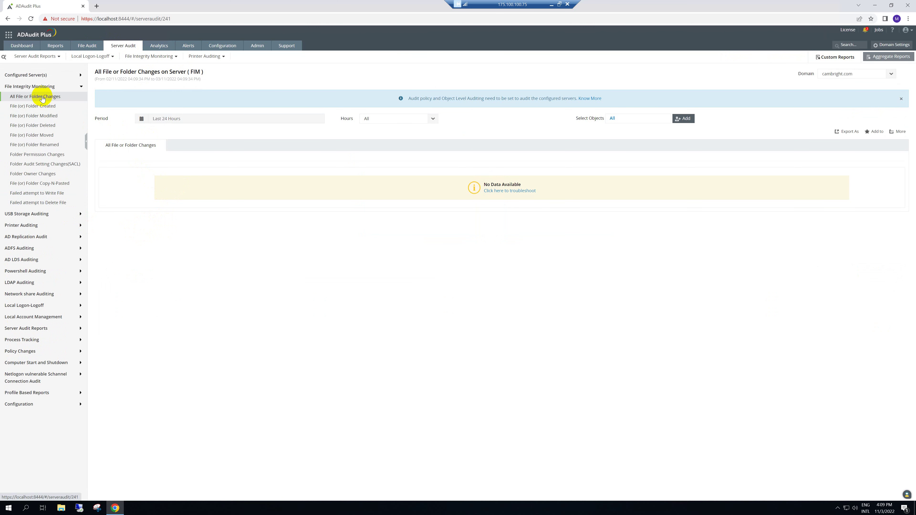
pyautogui.click(87, 47)
pyautogui.click(124, 45)
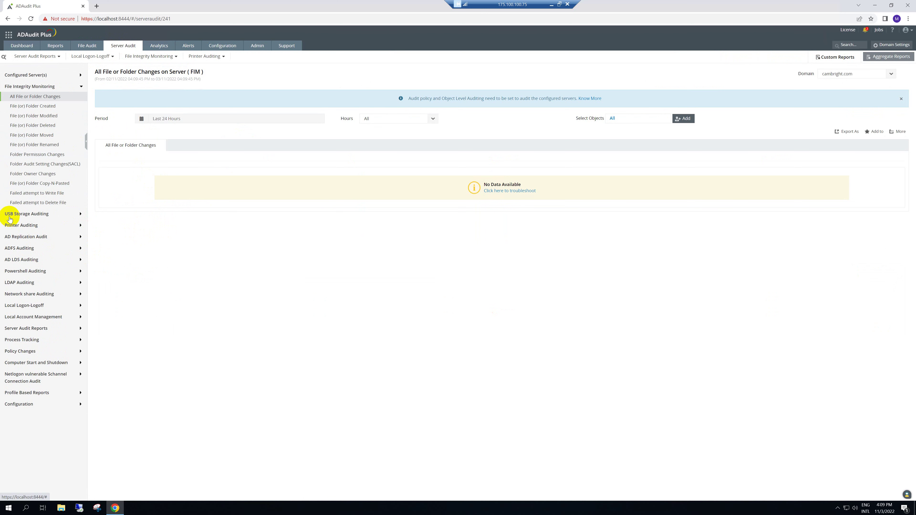
# - Open the Removable Device Plug In report under USB Storage Auditing and examine the plugged-in device entries
pyautogui.click(45, 214)
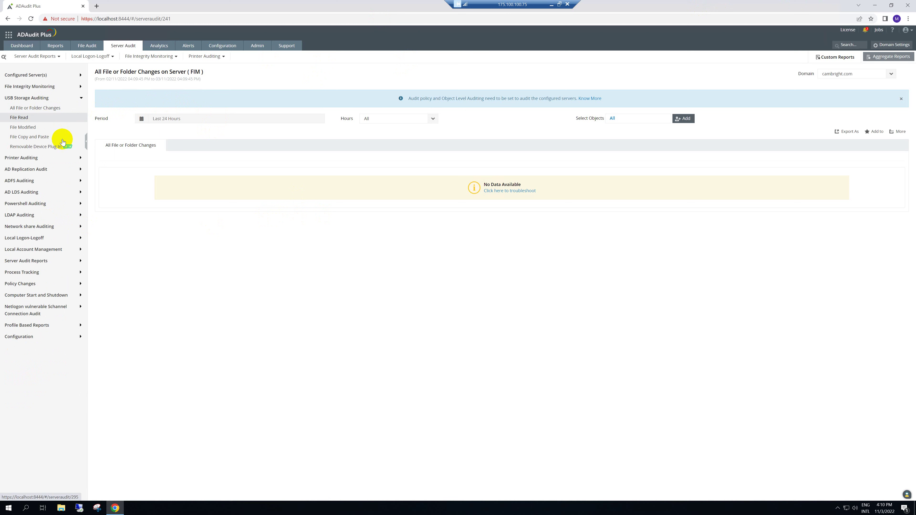
pyautogui.click(42, 147)
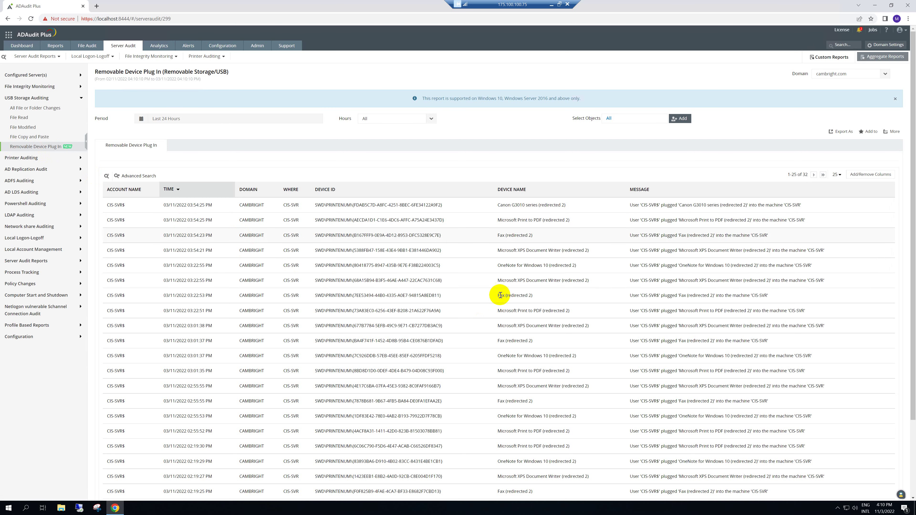
pyautogui.scroll(-2, 420, 303)
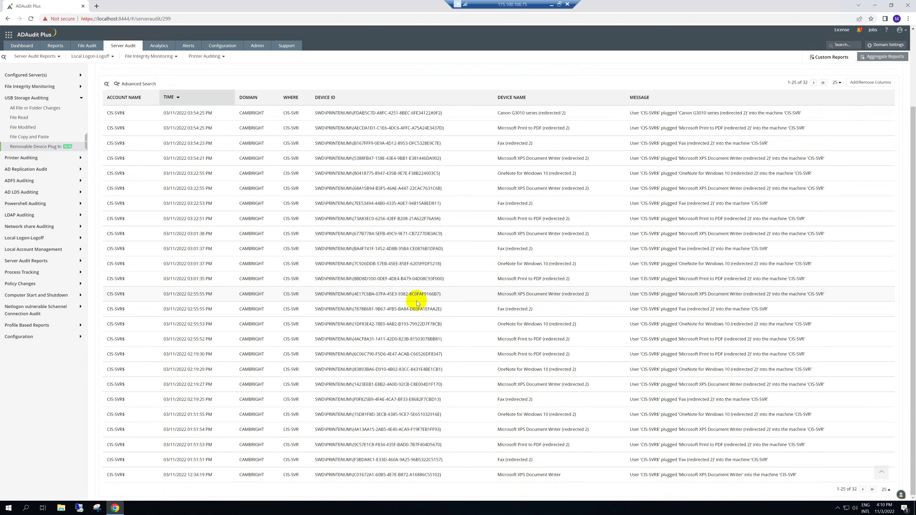
# - View the File Copy and Paste, File Modified, File Read and All File or Folder Changes reports under USB Storage Auditing
pyautogui.scroll(2, 415, 305)
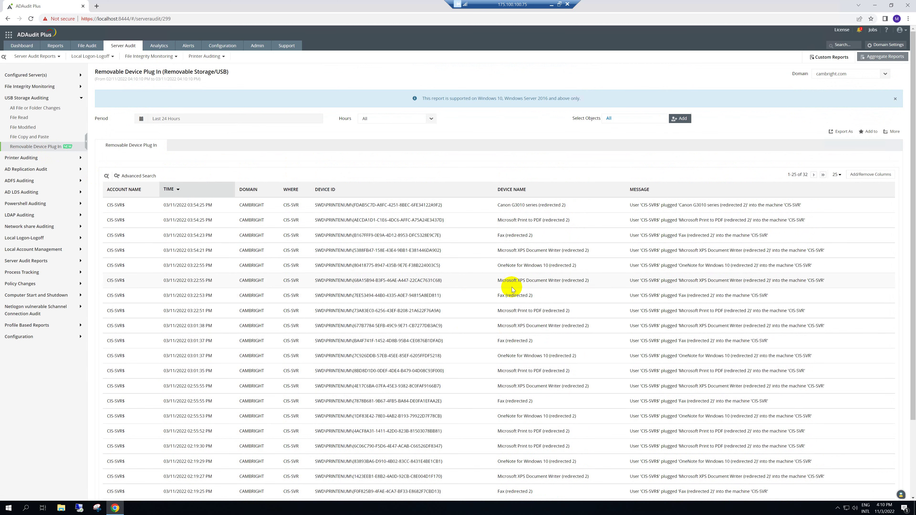
pyautogui.click(31, 140)
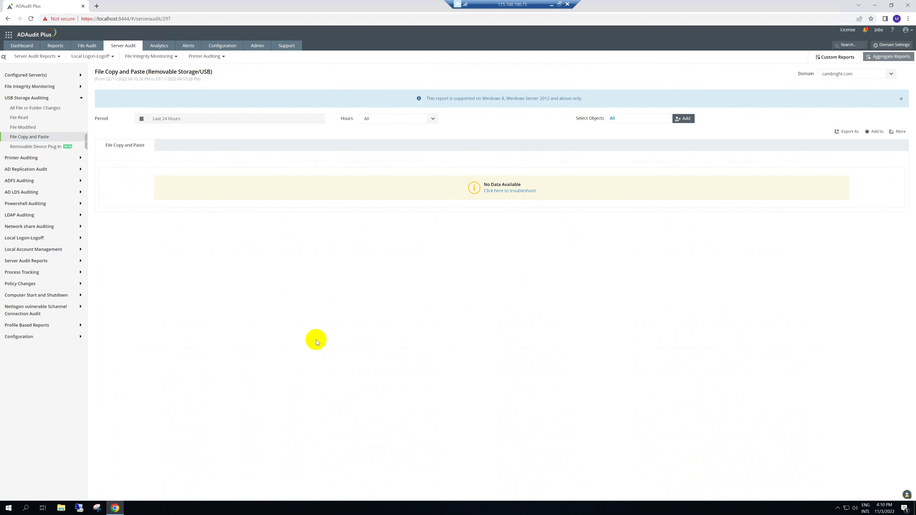
pyautogui.click(31, 129)
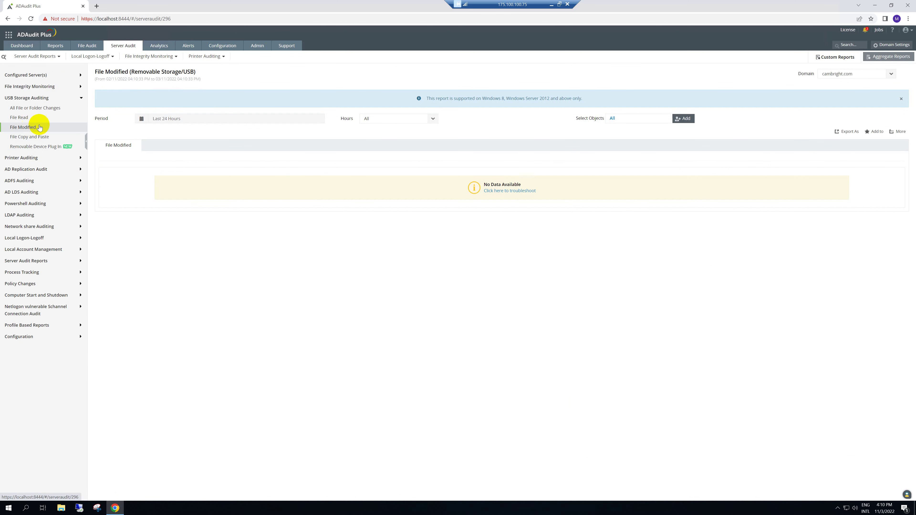
pyautogui.click(19, 118)
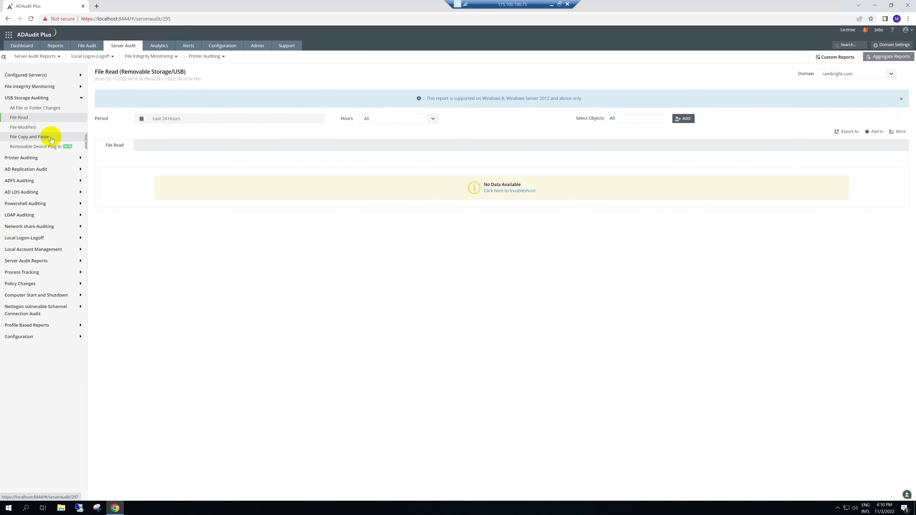
pyautogui.click(26, 108)
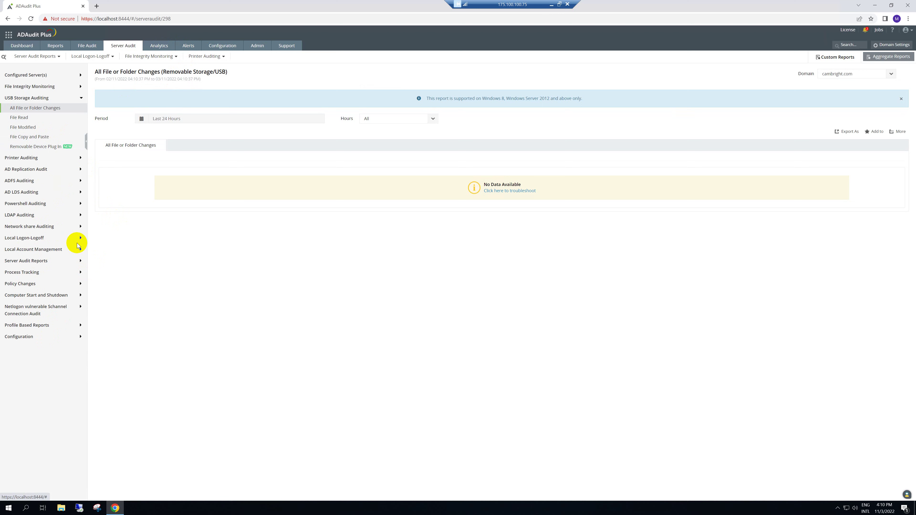
# - Open Network share changes under Network share Auditing, then examine the chart and entries in the Network share read report
pyautogui.click(45, 228)
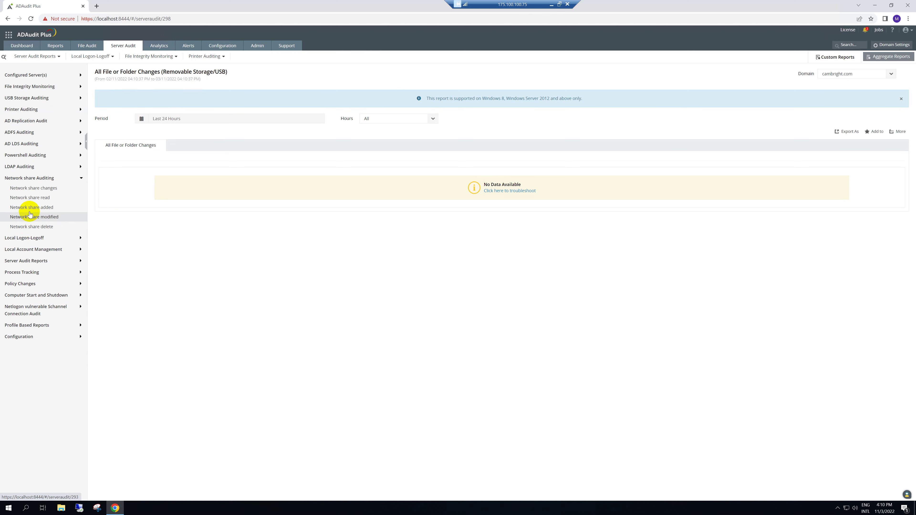
pyautogui.click(47, 188)
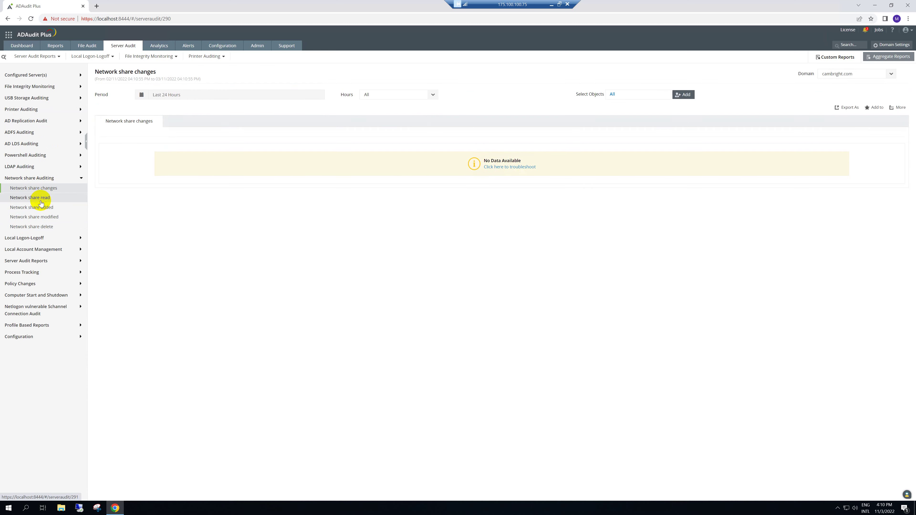
pyautogui.click(38, 199)
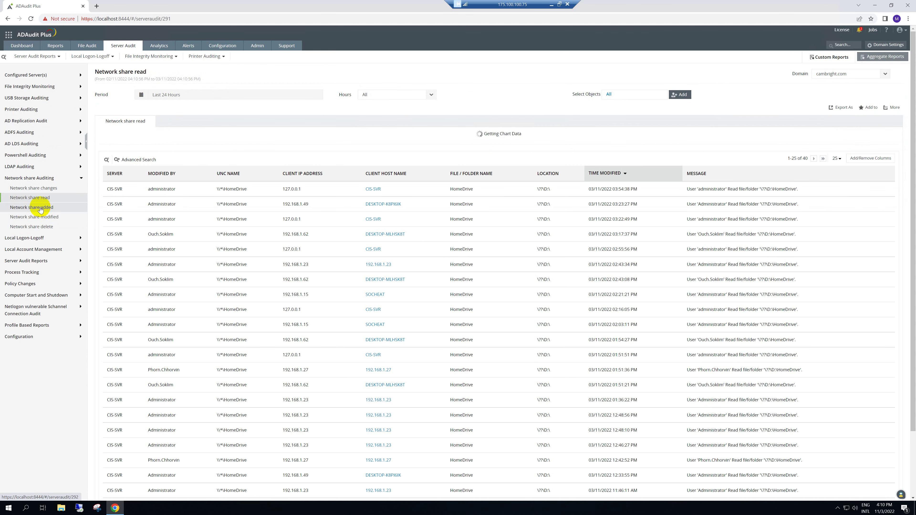
pyautogui.scroll(-1, 514, 306)
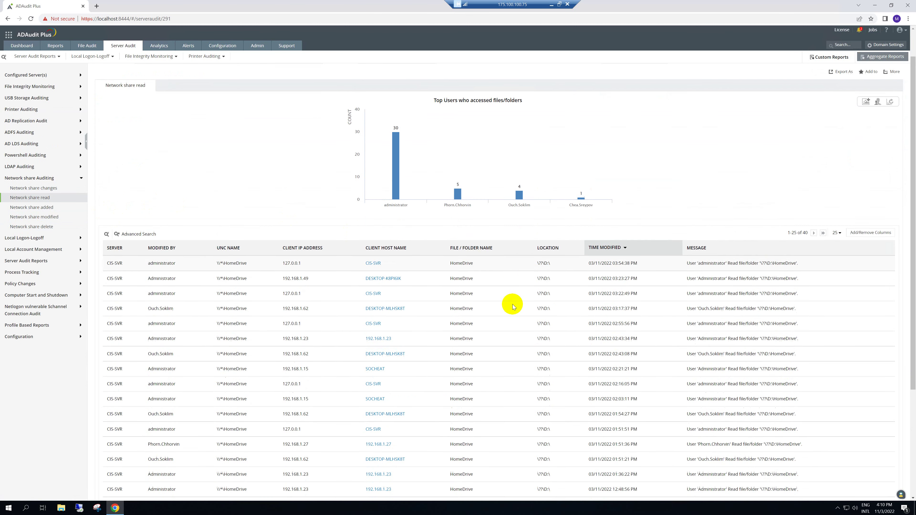
pyautogui.scroll(-1, 513, 306)
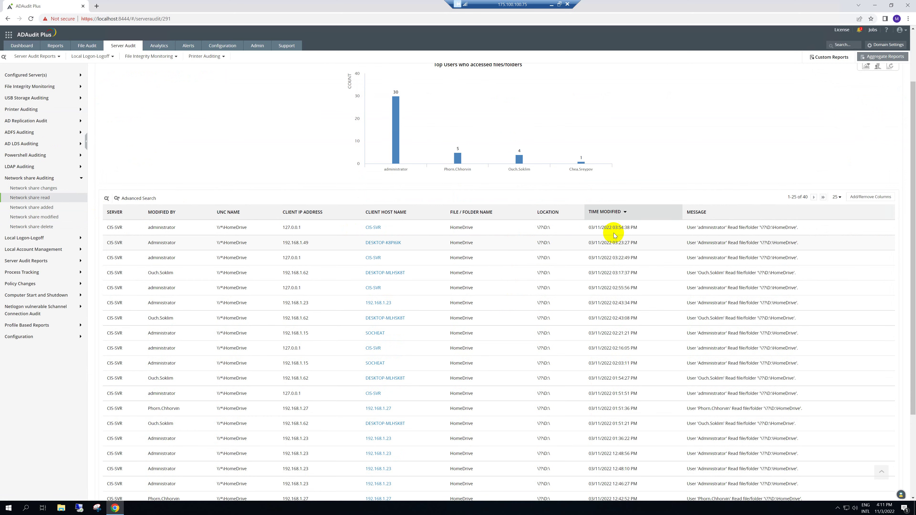
pyautogui.scroll(-1, 388, 429)
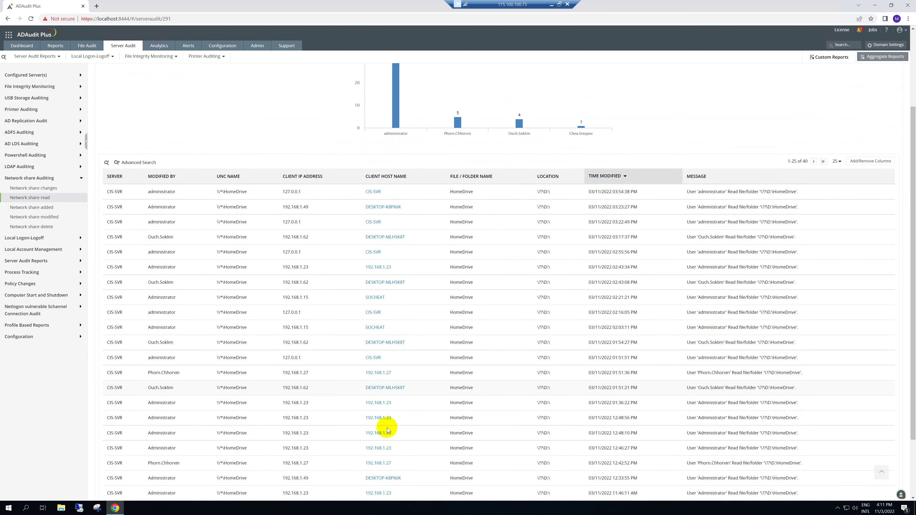
pyautogui.scroll(-2, 388, 429)
pyautogui.scroll(4, 145, 144)
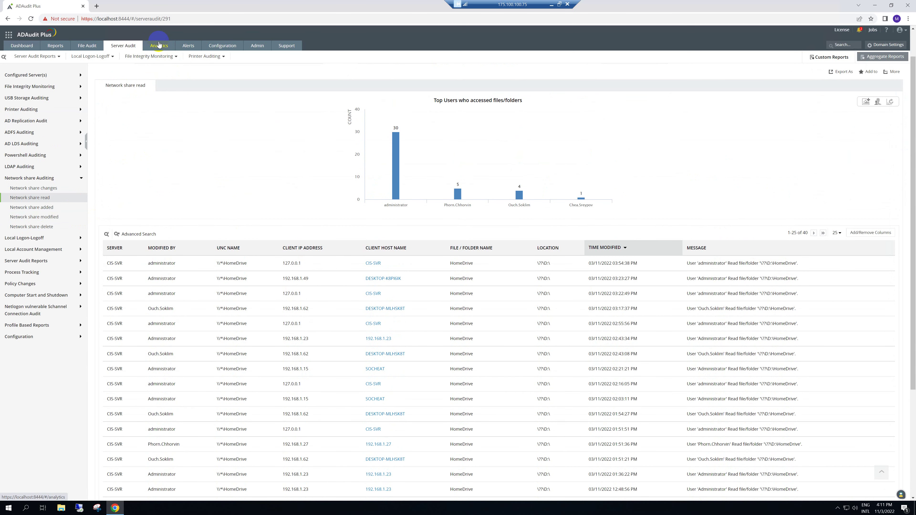
# - Open the Summary of All Anomalies report in Analytics and set its period to Today
pyautogui.click(160, 46)
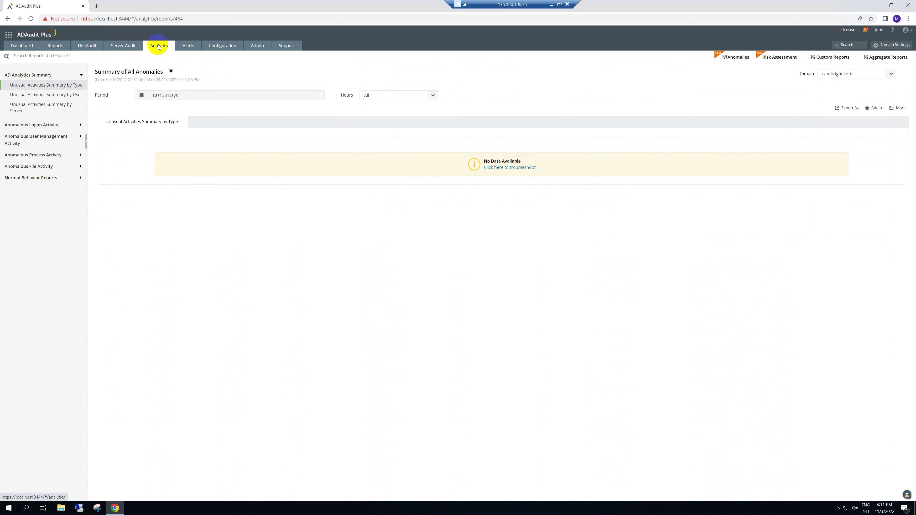
pyautogui.click(123, 45)
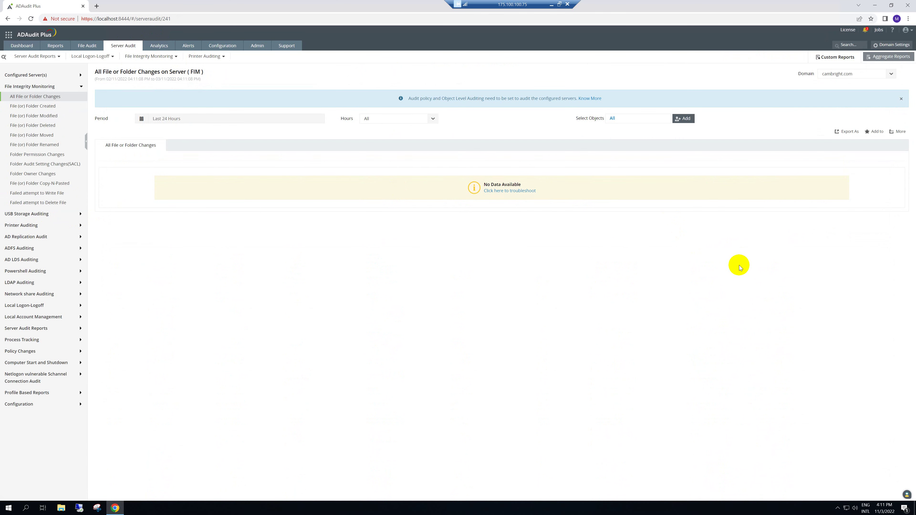
pyautogui.click(159, 45)
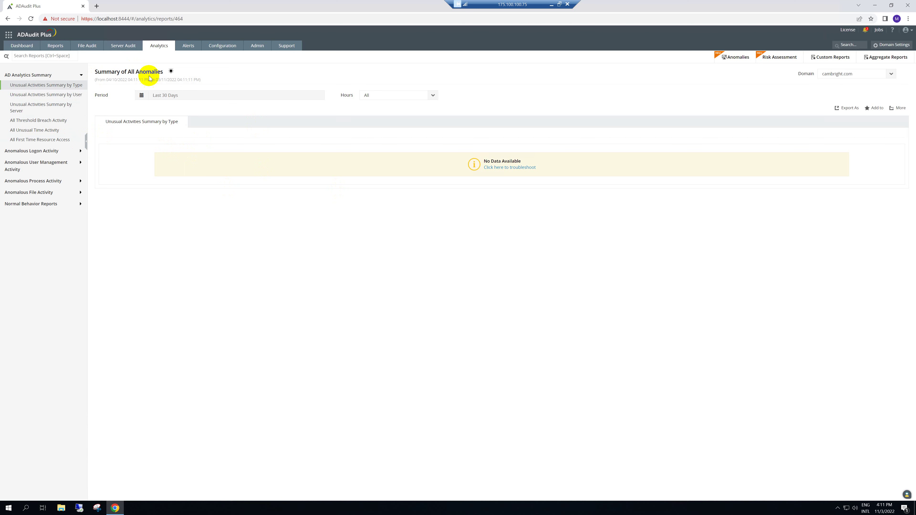
pyautogui.click(164, 95)
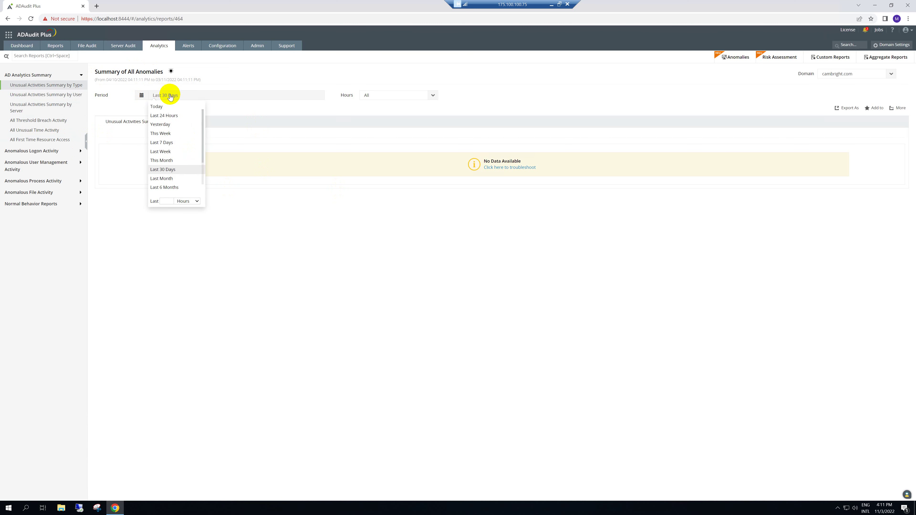
pyautogui.click(165, 107)
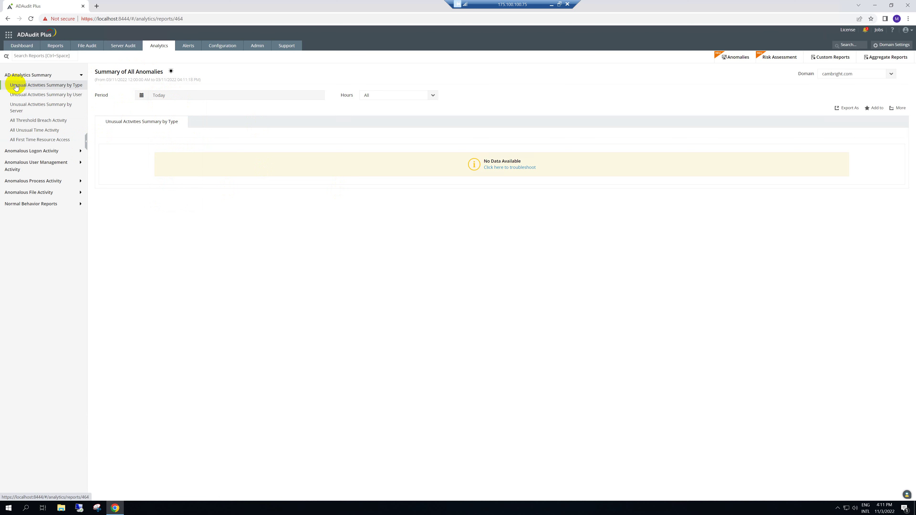
# - Go through the AD Analytics Summary reports: unusual activities by user and by server, All Unusual Time Activity and All First Time Resource Access
pyautogui.click(66, 96)
pyautogui.click(50, 109)
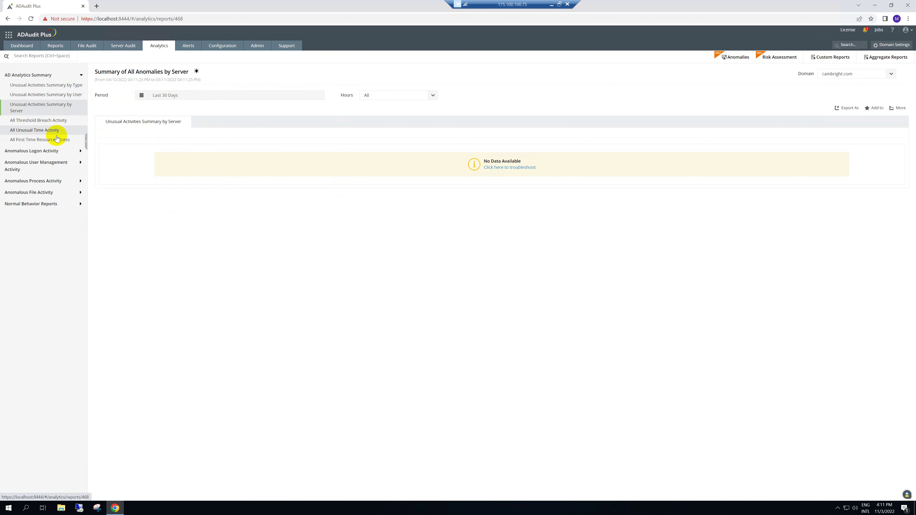
pyautogui.click(55, 131)
pyautogui.click(56, 140)
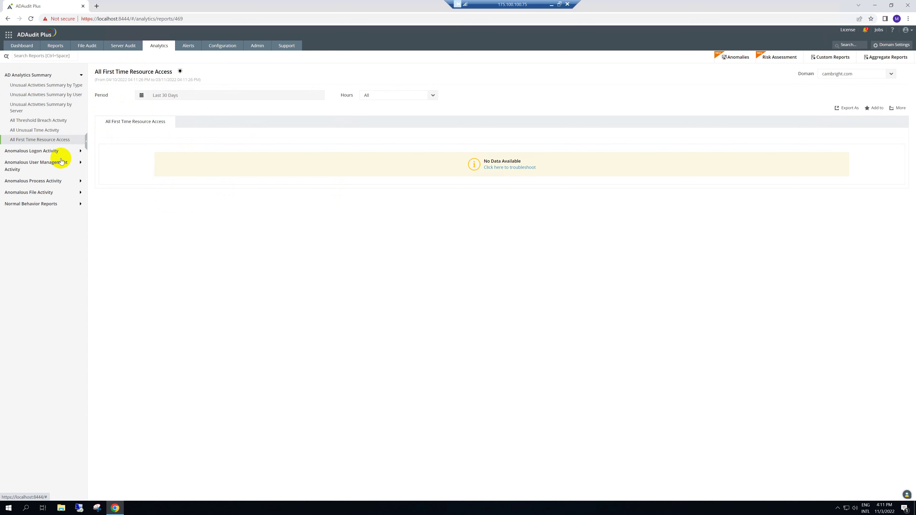
# - Open Alerts, sort the active alerts by time generated, review the list and filter it to Trouble alerts
pyautogui.click(191, 51)
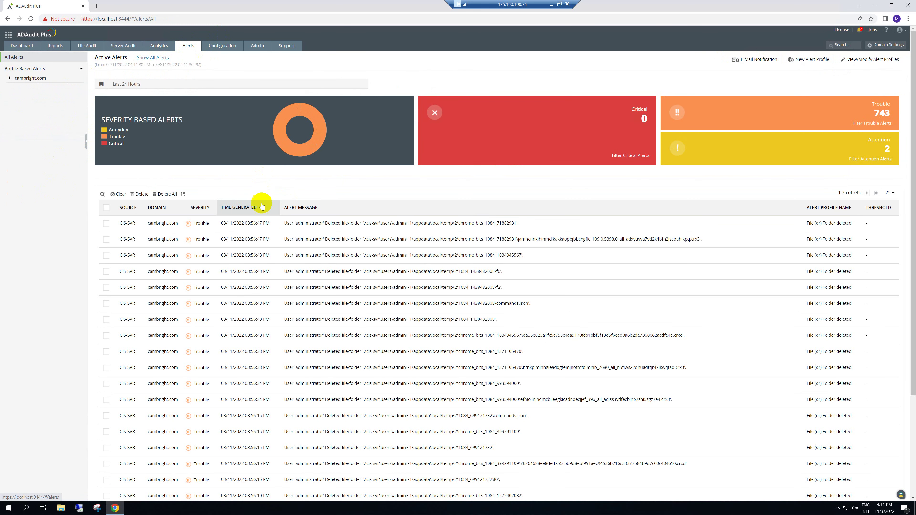
pyautogui.click(262, 206)
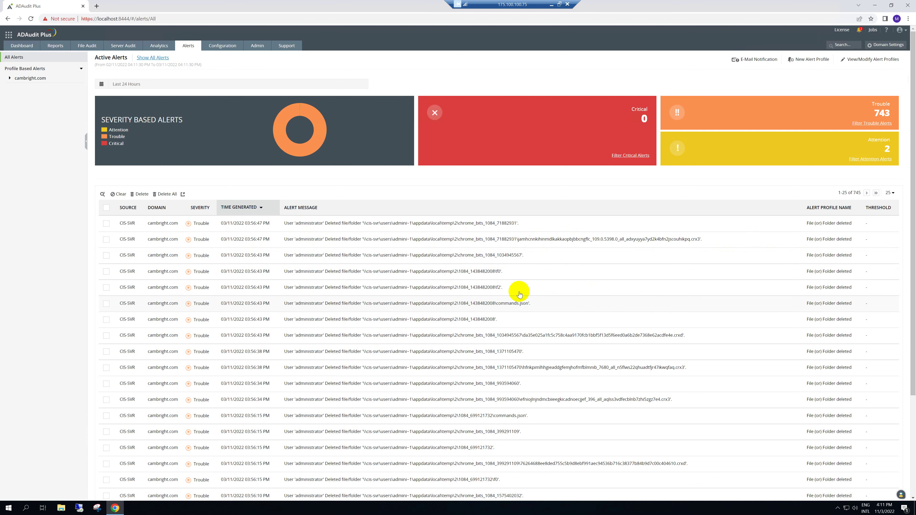
pyautogui.scroll(-3, 540, 287)
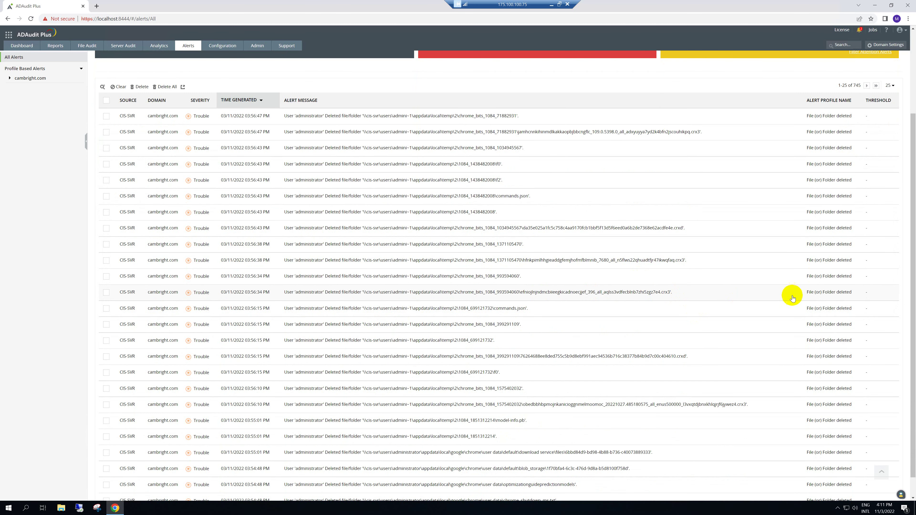
pyautogui.scroll(-1, 485, 365)
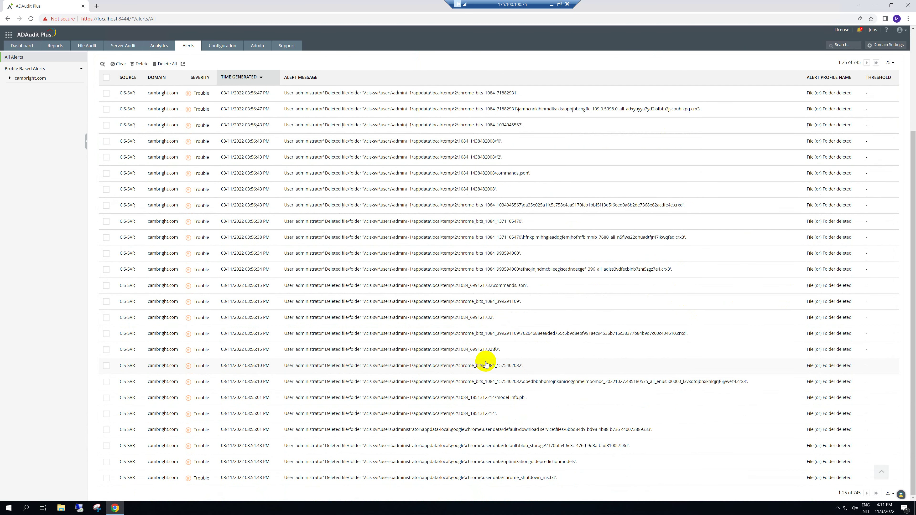
pyautogui.scroll(4, 557, 346)
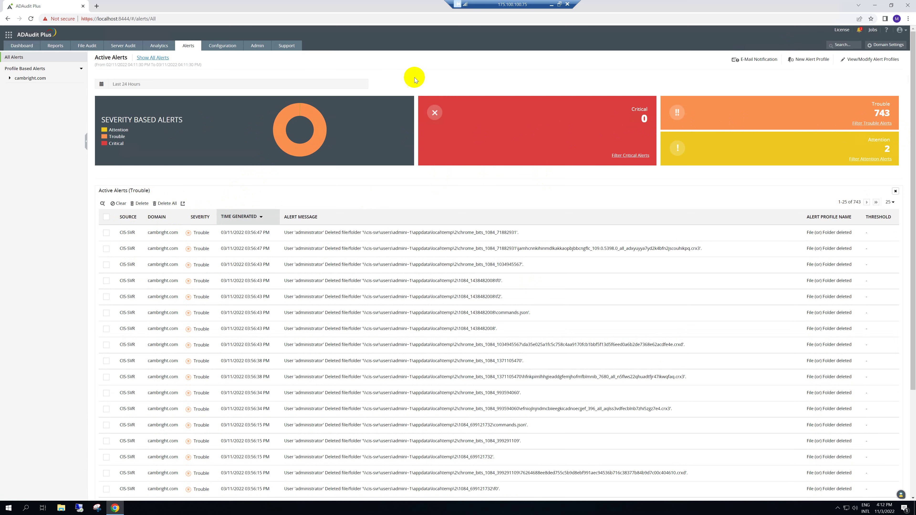
# - Open Configuration and look through the alert profiles listed for the domain
pyautogui.click(224, 48)
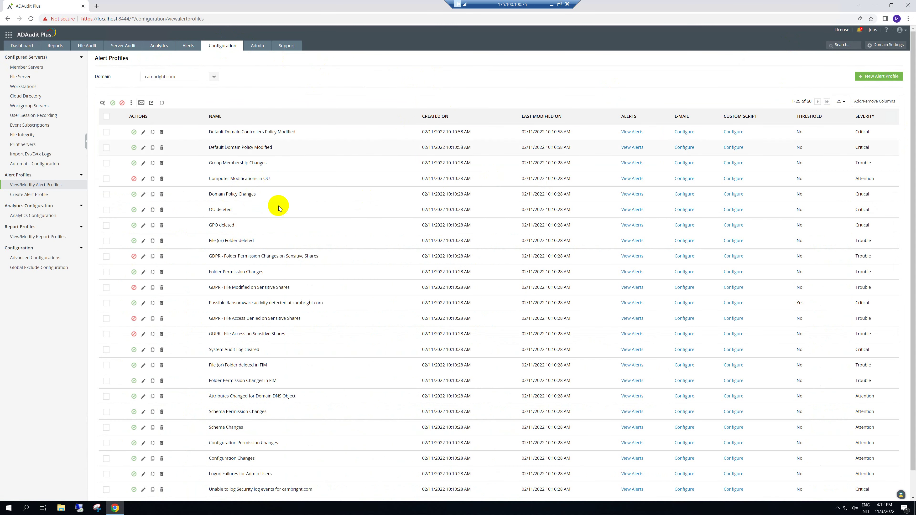
pyautogui.scroll(-1, 174, 186)
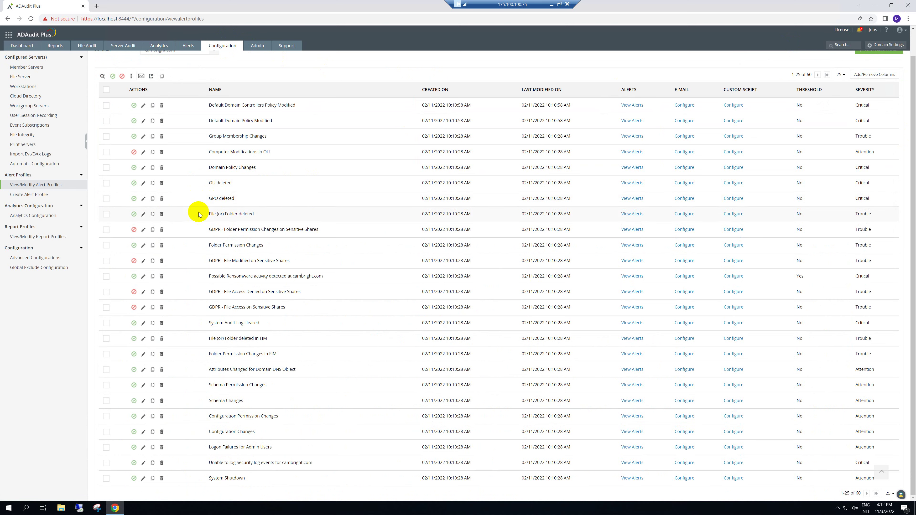
pyautogui.scroll(1, 205, 184)
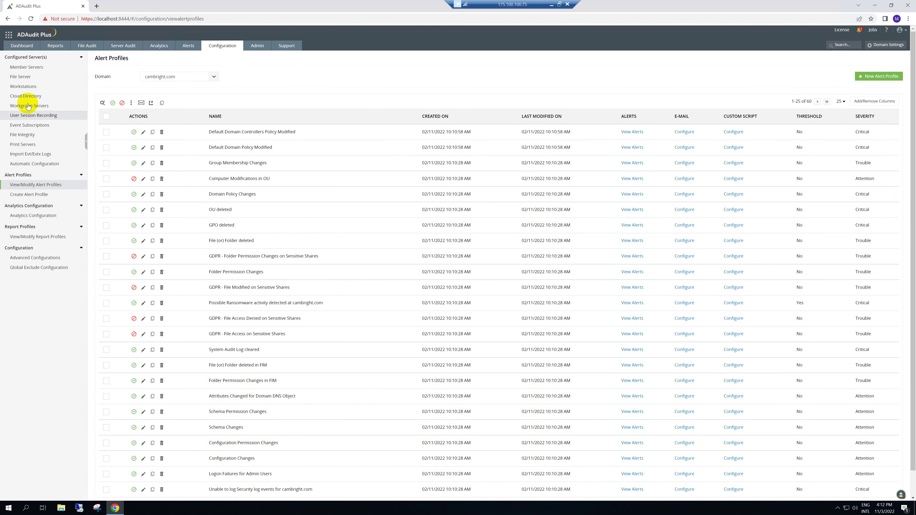
# - Open the Workstations list under Configured Servers, select all configured workstations, and return to the alert profiles in Configuration
pyautogui.click(23, 87)
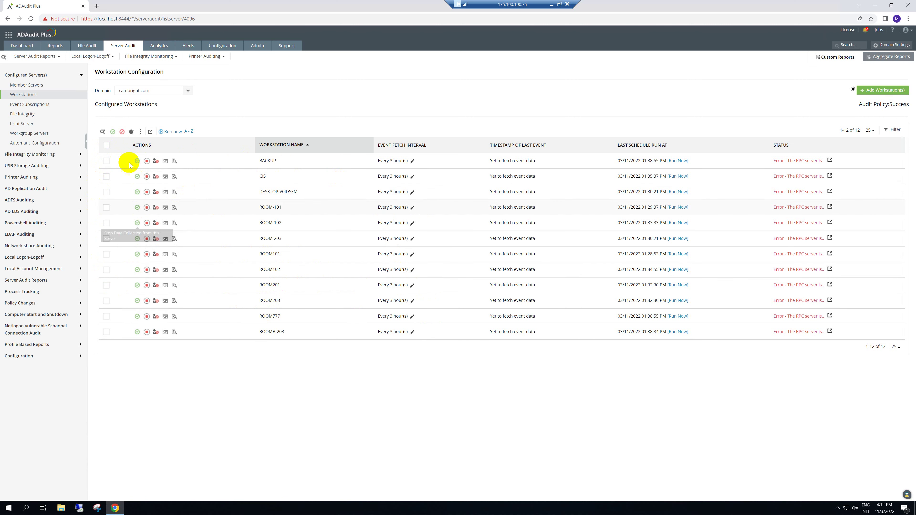
pyautogui.click(105, 145)
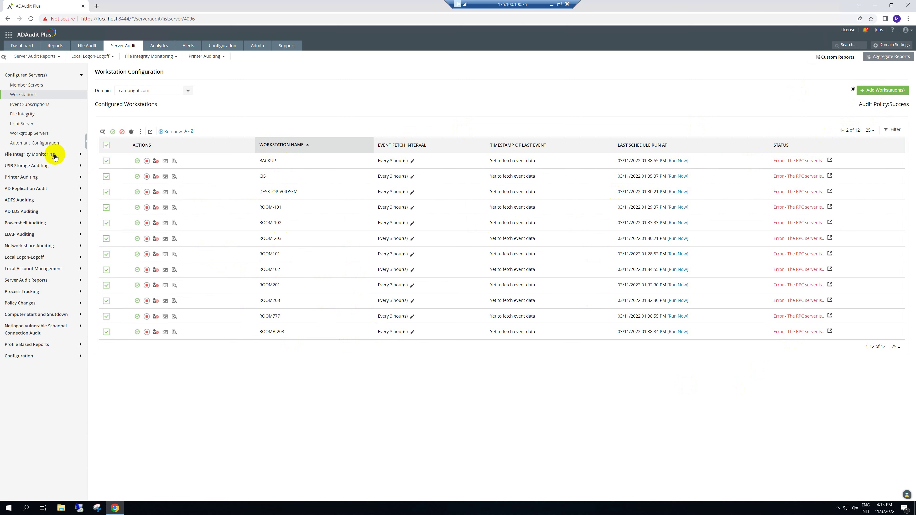
pyautogui.click(223, 46)
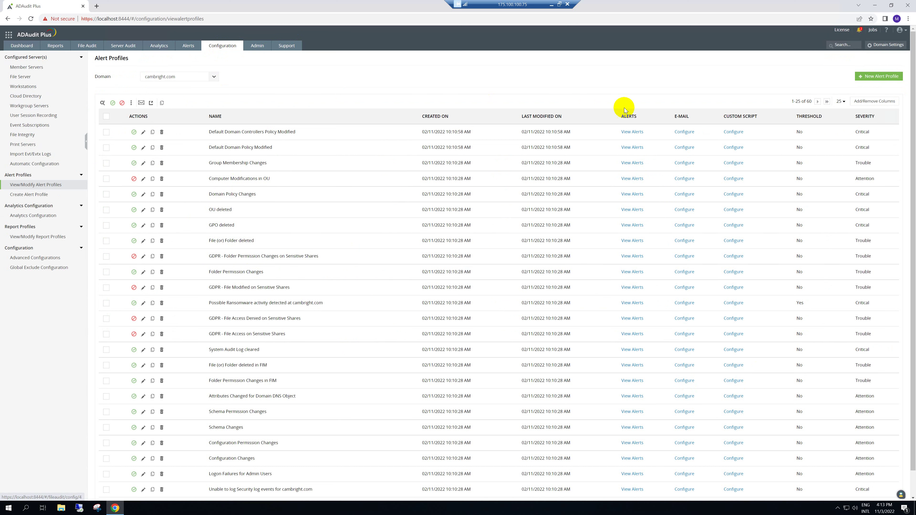
# - Open the Alert Me page in Admin, view the Configure Mail Server settings and close them without saving
pyautogui.click(257, 45)
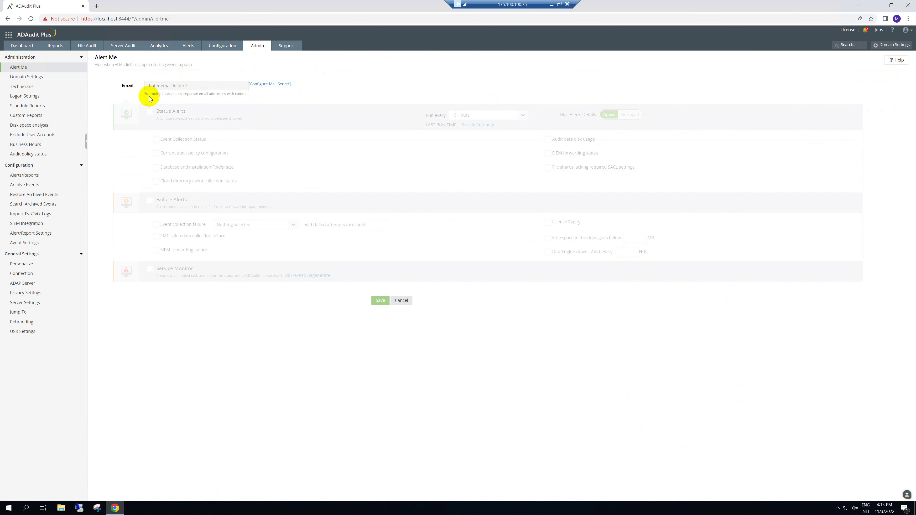
pyautogui.click(280, 84)
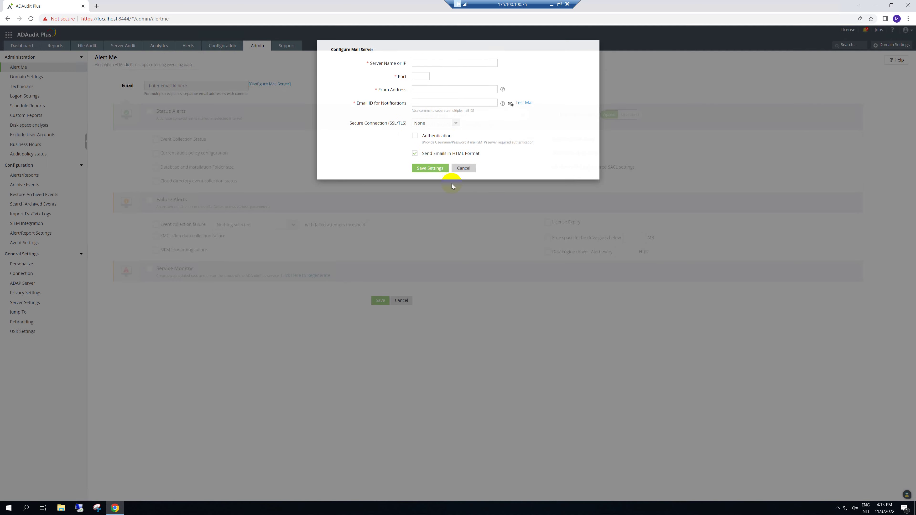
pyautogui.click(456, 172)
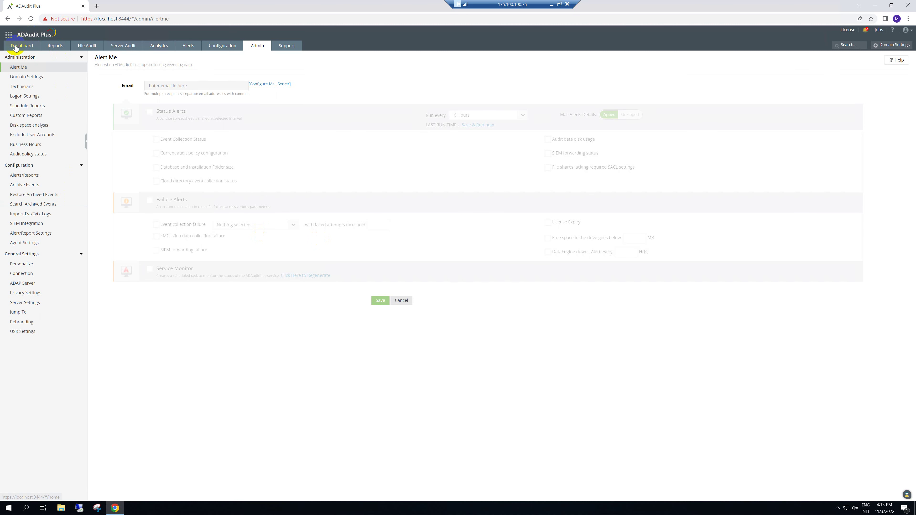
# - Return to the Dashboard to view its graphical overview, and minimize the remote desktop session
pyautogui.click(15, 47)
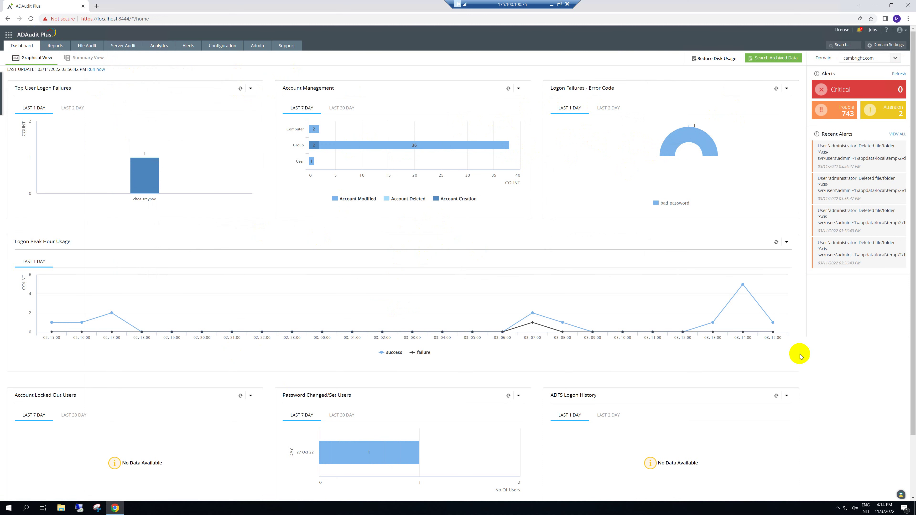
pyautogui.click(550, 5)
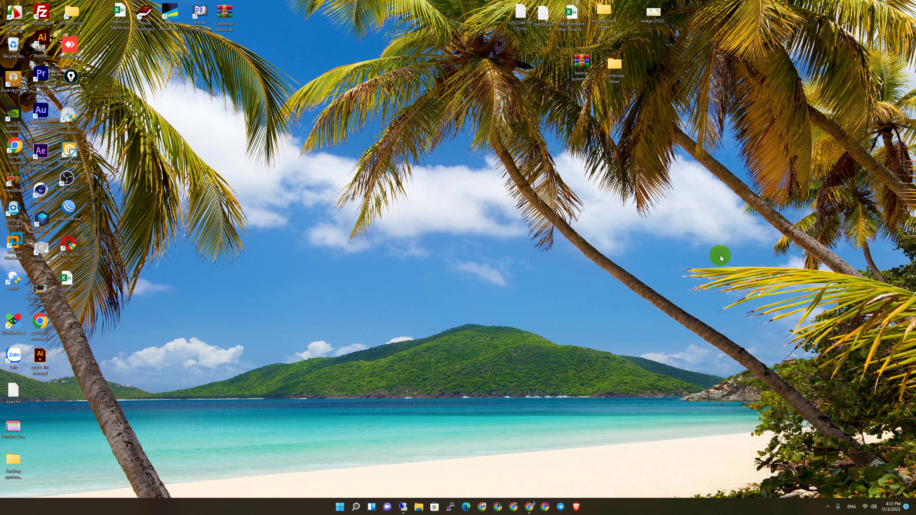